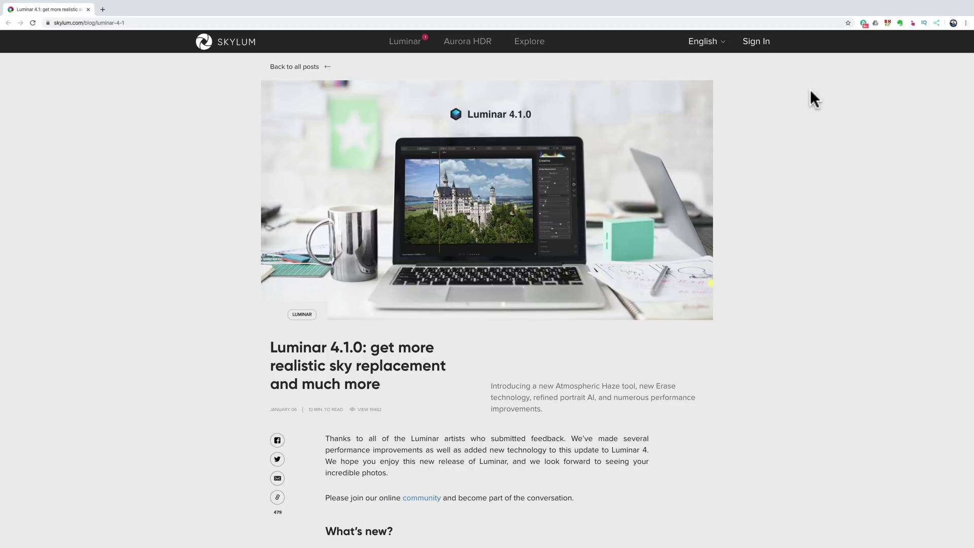
Scroll the Luminar 4.1.0 blog post down to the Erase section and back up
{"action": "scroll", "coordinate": [810, 89], "scroll_direction": "down", "scroll_amount": 14}
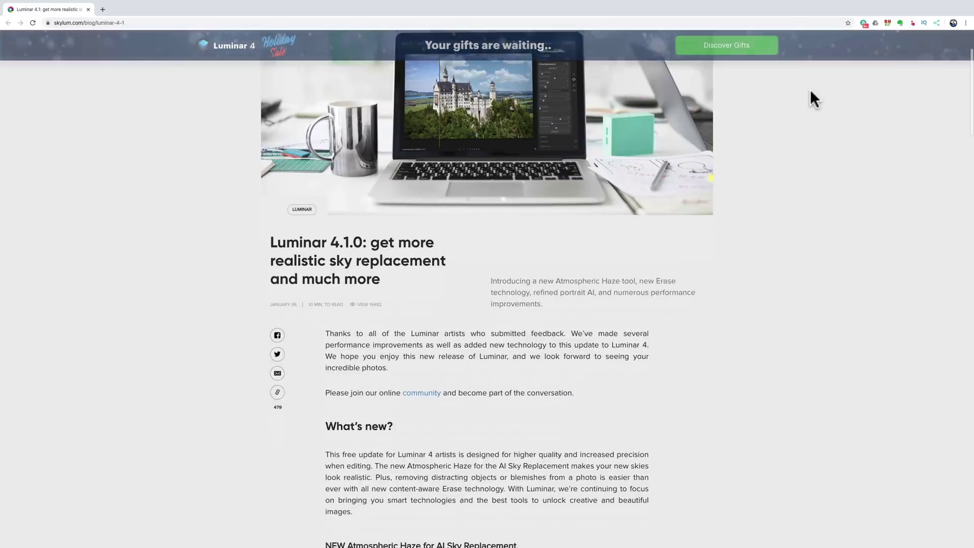
{"action": "scroll", "coordinate": [811, 91], "scroll_direction": "up", "scroll_amount": 15}
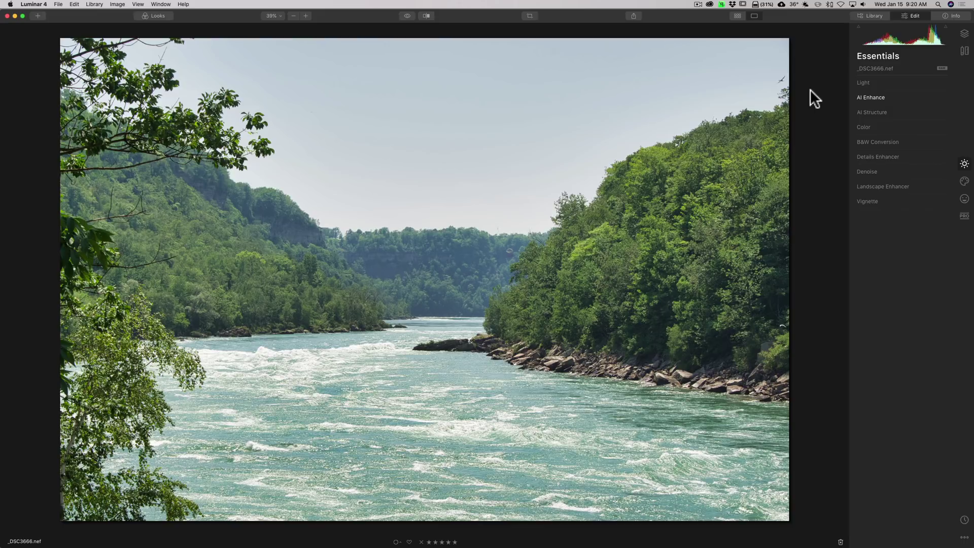
{"action": "left_click", "coordinate": [33, 5]}
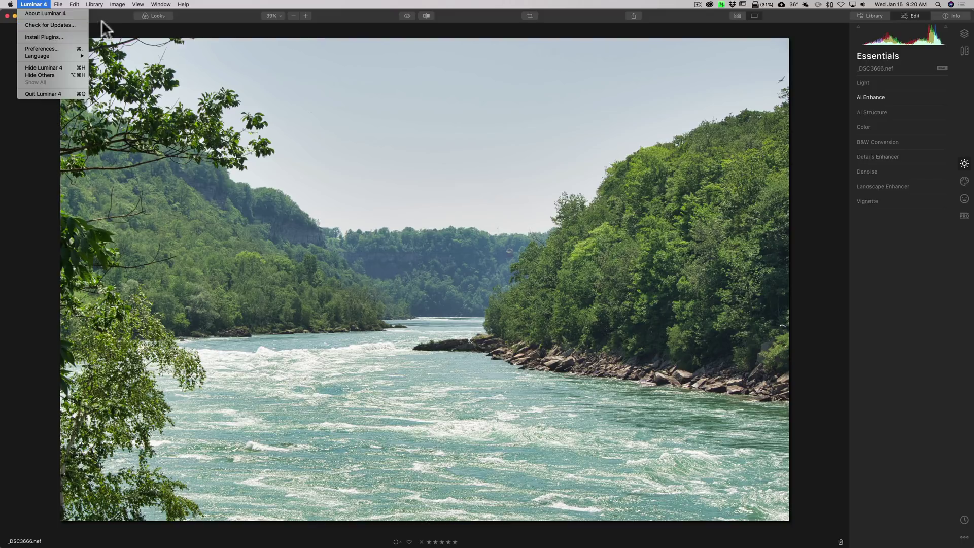
{"action": "mouse_move", "coordinate": [188, 5]}
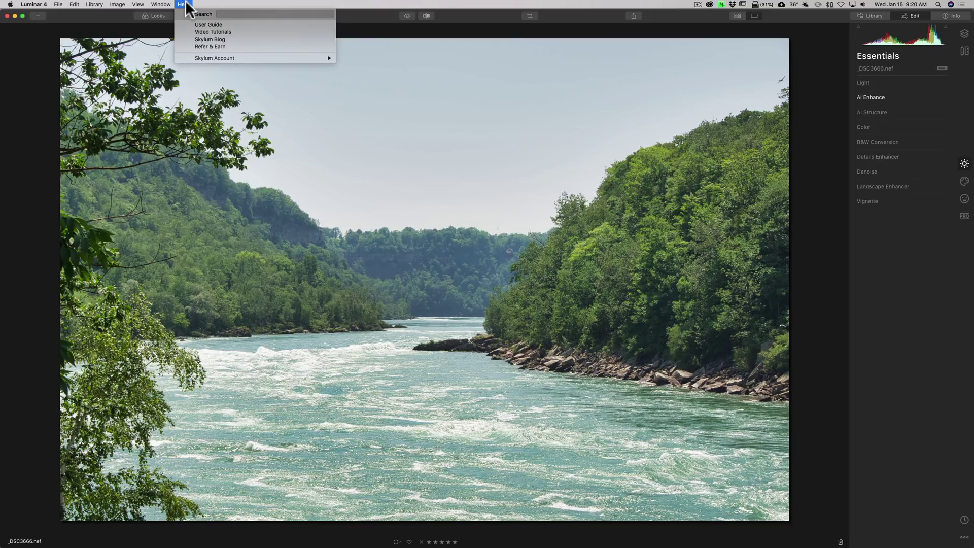
{"action": "mouse_move", "coordinate": [33, 4]}
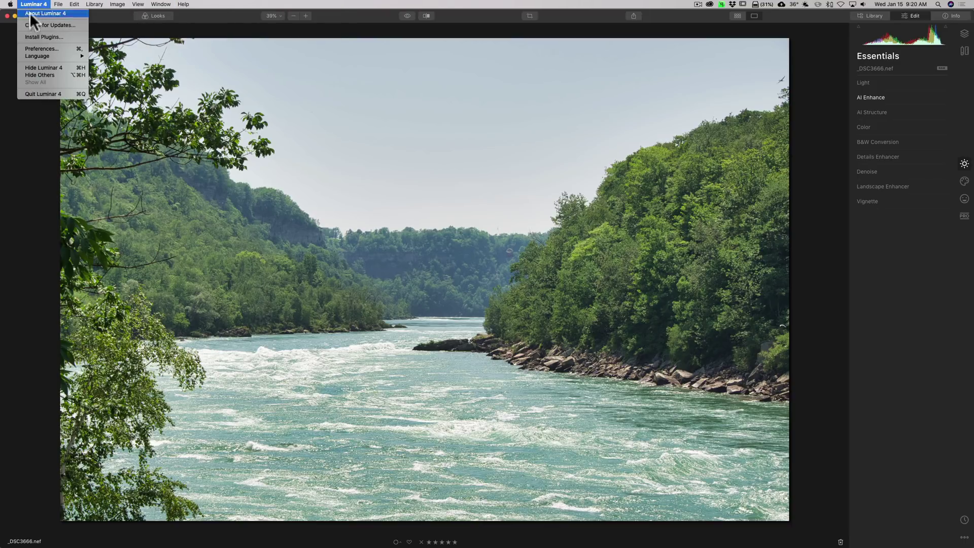
{"action": "left_click", "coordinate": [206, 14]}
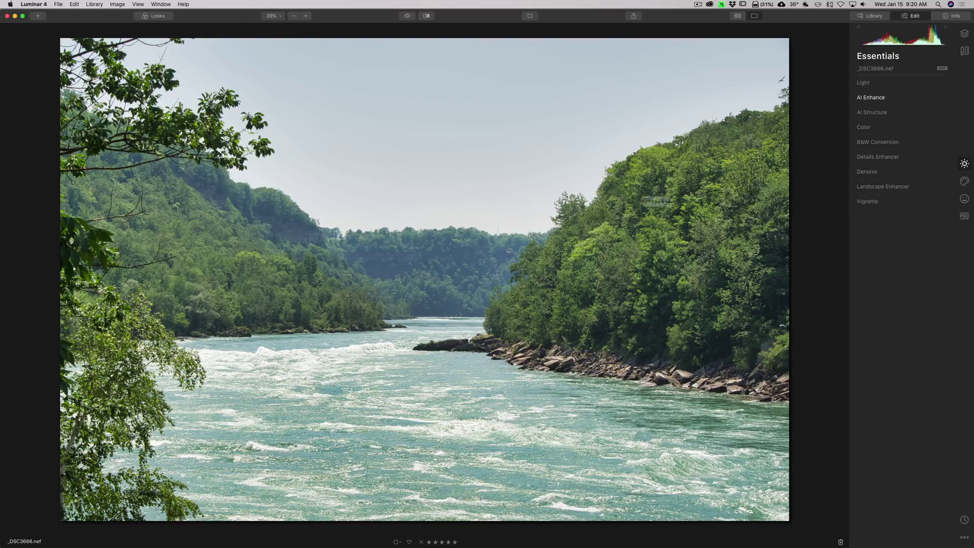
Replace the river photo's sky with Blue Sky 1 using AI Sky Replacement
{"action": "left_click", "coordinate": [966, 182]}
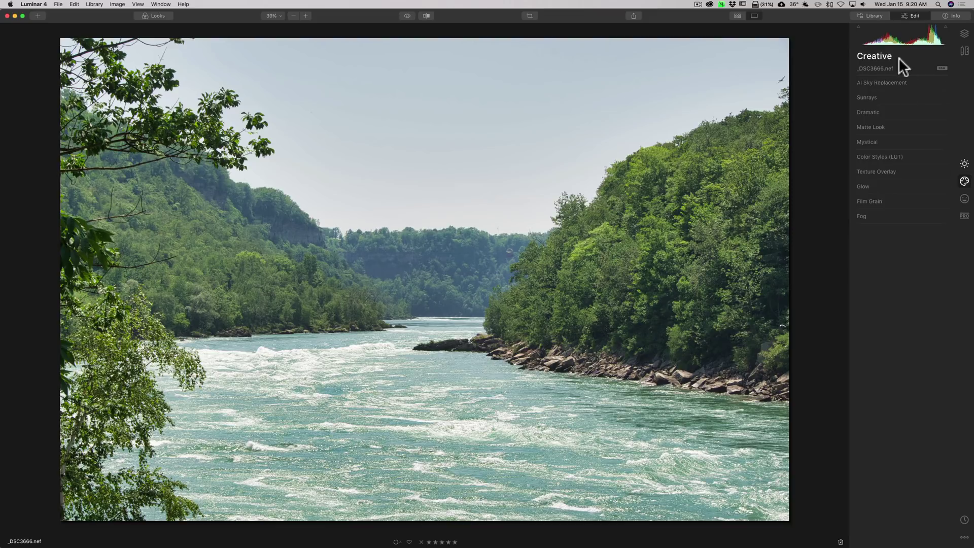
{"action": "left_click", "coordinate": [891, 82]}
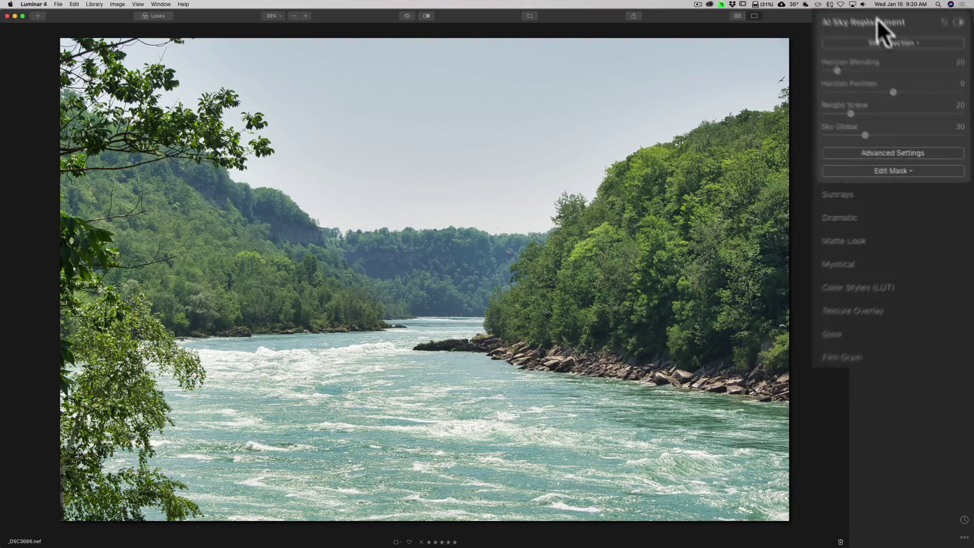
{"action": "left_click", "coordinate": [882, 47]}
{"action": "left_click", "coordinate": [822, 116]}
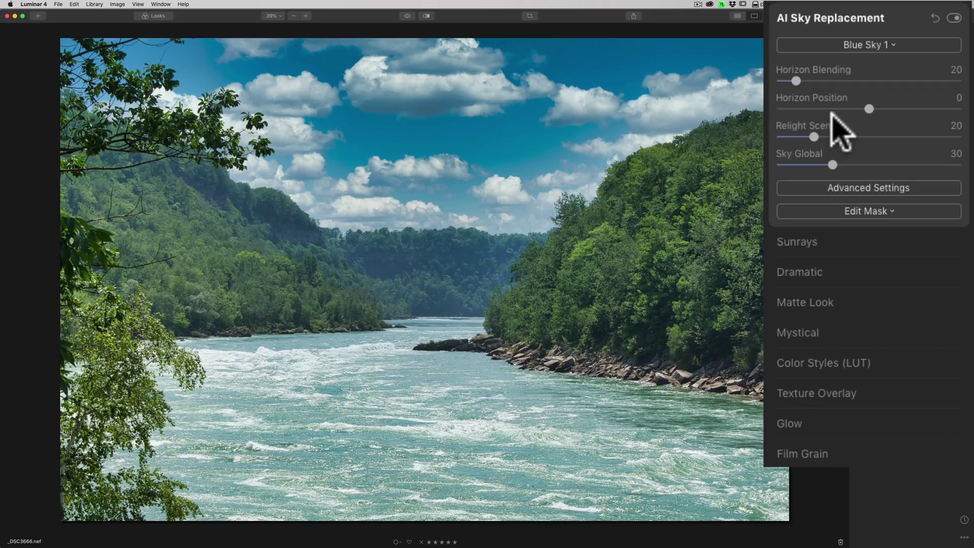
Raise Atmospheric Haze to 91, then advance to the sailboat photo
{"action": "left_click", "coordinate": [895, 189]}
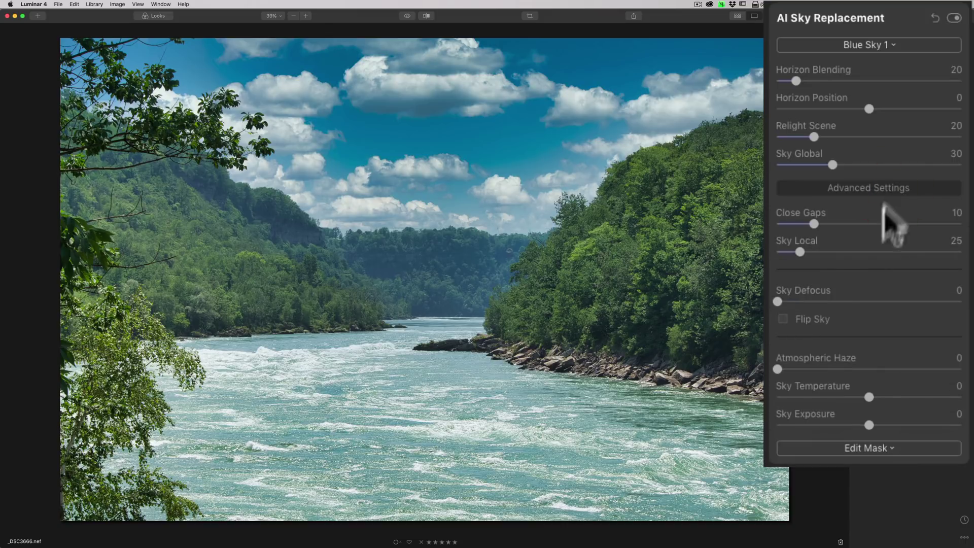
{"action": "left_click", "coordinate": [788, 369]}
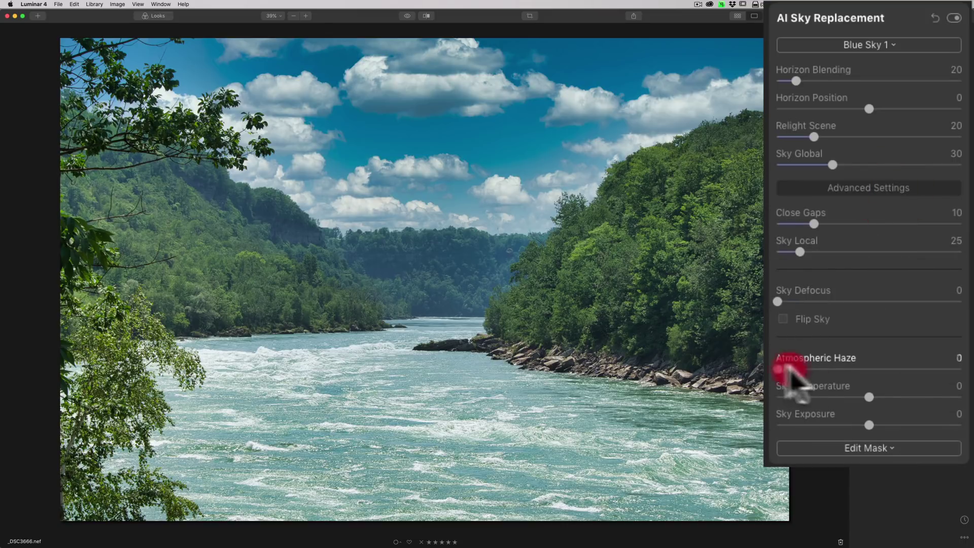
{"action": "left_click_drag", "start_coordinate": [789, 369], "coordinate": [947, 370]}
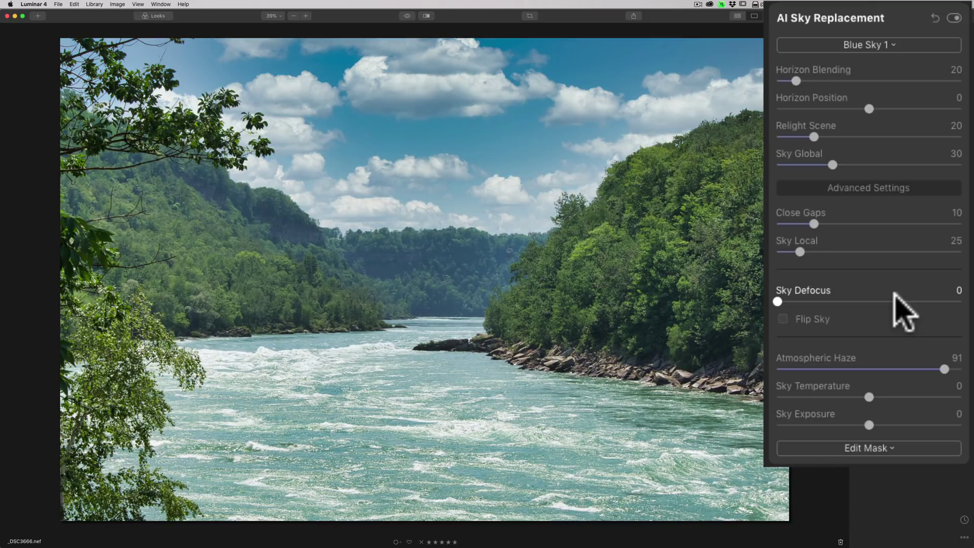
{"action": "key", "text": "Right"}
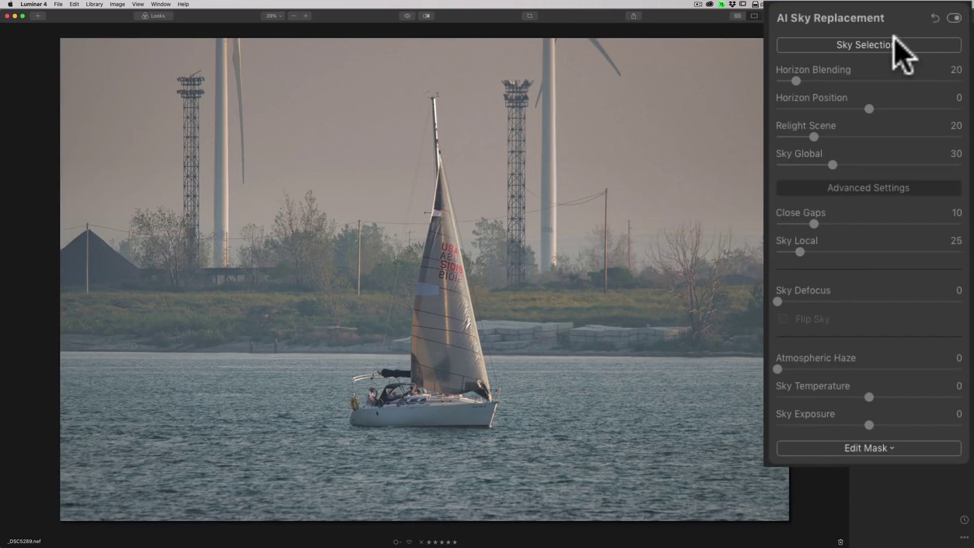
Give the sailboat photo the Blue Sky 1 sky with Atmospheric Haze at 88
{"action": "left_click", "coordinate": [896, 41]}
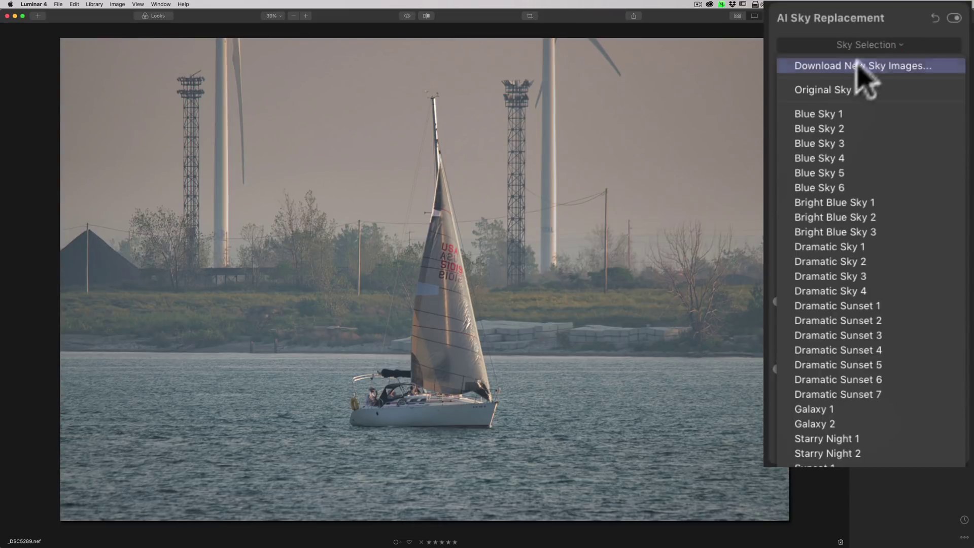
{"action": "left_click", "coordinate": [863, 115]}
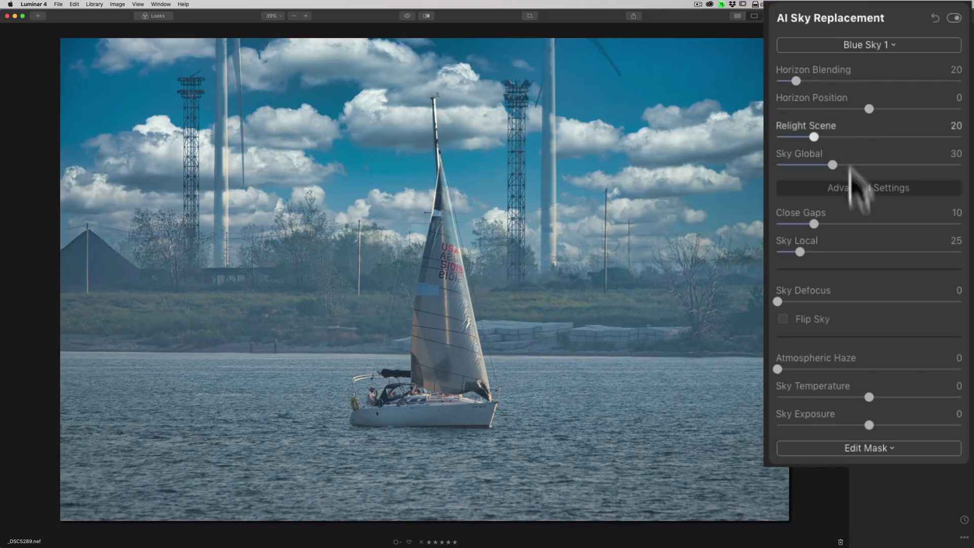
{"action": "left_click_drag", "start_coordinate": [775, 367], "coordinate": [940, 369]}
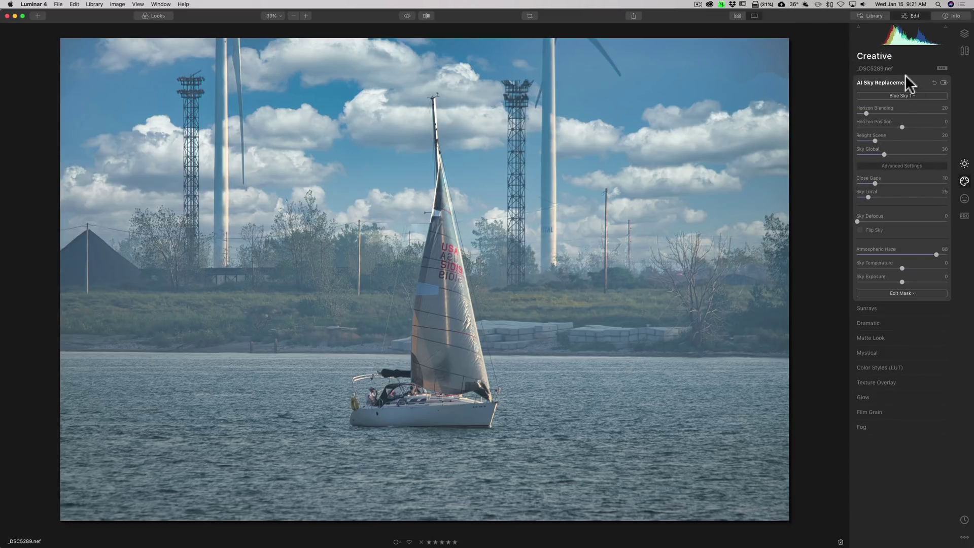
{"action": "left_click", "coordinate": [906, 77]}
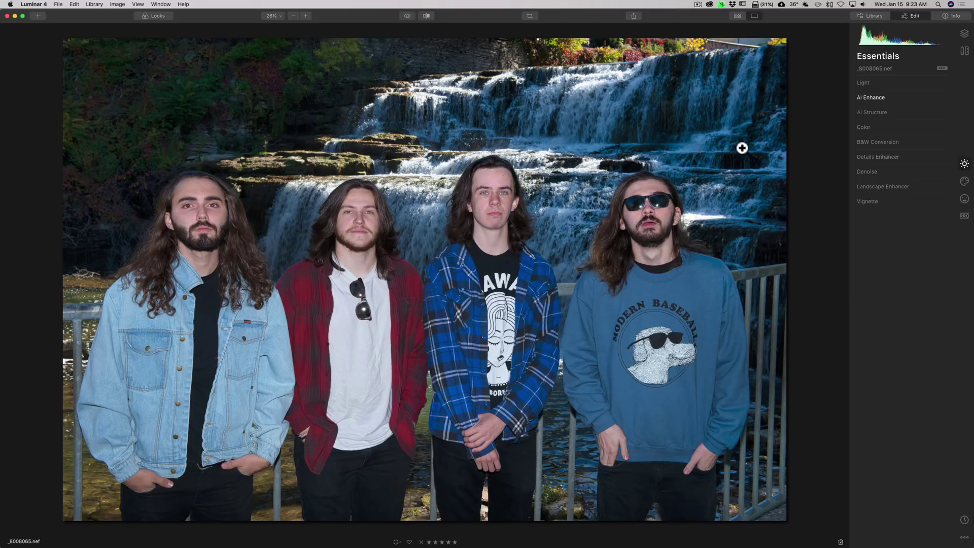
In Portrait Enhancer, set Face Light 97, Eyebrow Improve 61 and Slim Face 27
{"action": "left_click", "coordinate": [963, 198]}
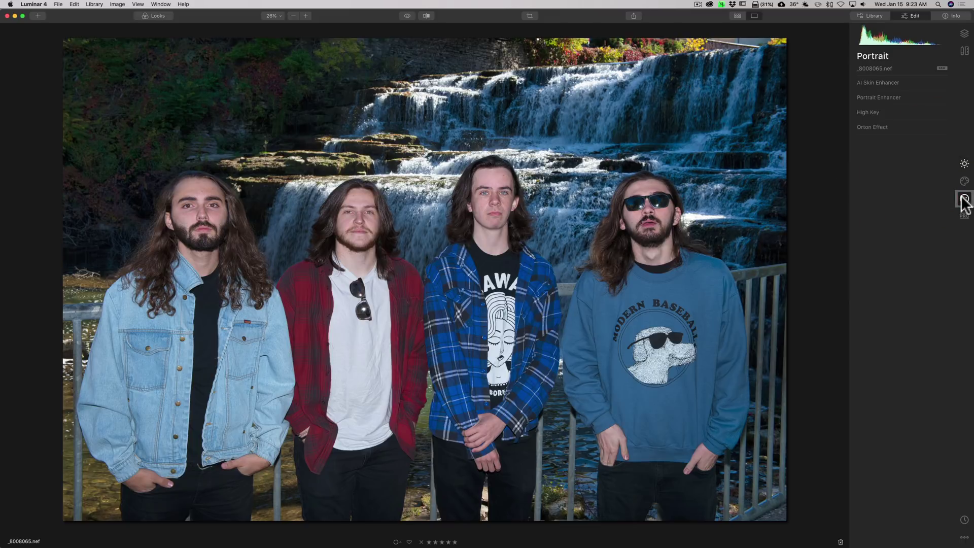
{"action": "left_click", "coordinate": [887, 98]}
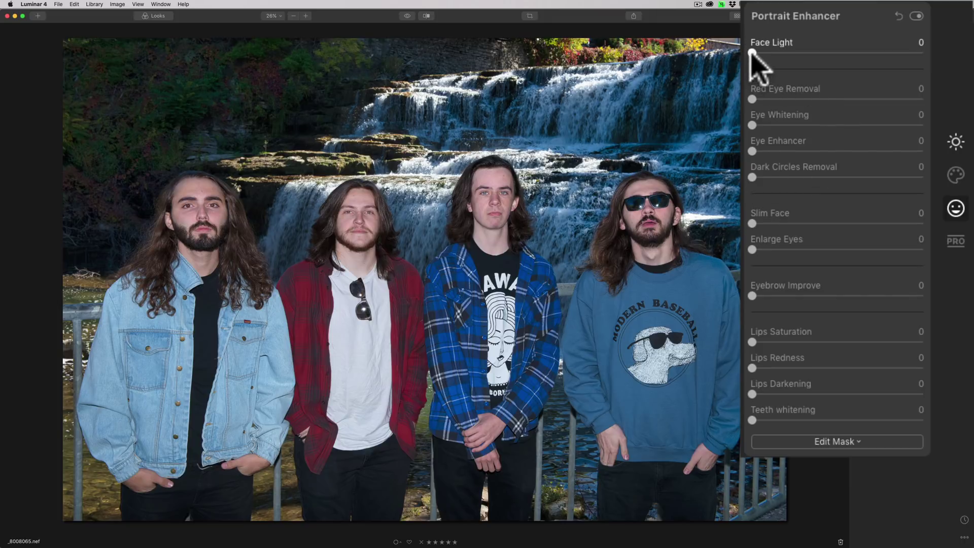
{"action": "left_click_drag", "start_coordinate": [753, 53], "coordinate": [919, 52]}
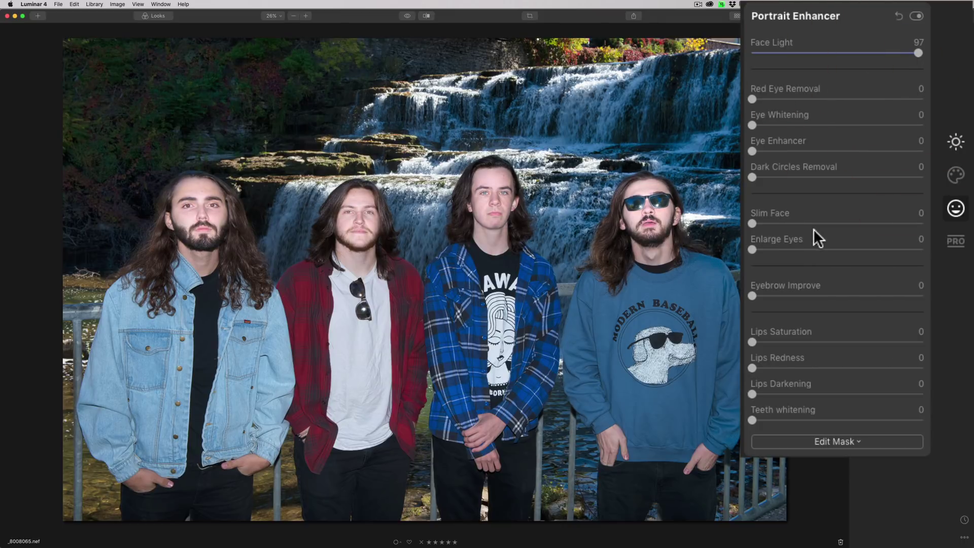
{"action": "left_click_drag", "start_coordinate": [751, 295], "coordinate": [857, 296]}
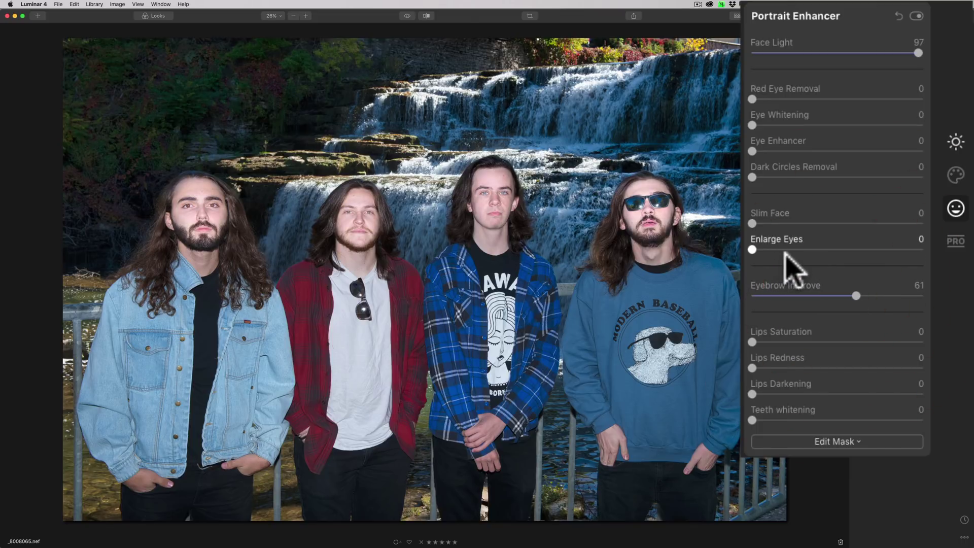
{"action": "left_click_drag", "start_coordinate": [753, 224], "coordinate": [797, 222]}
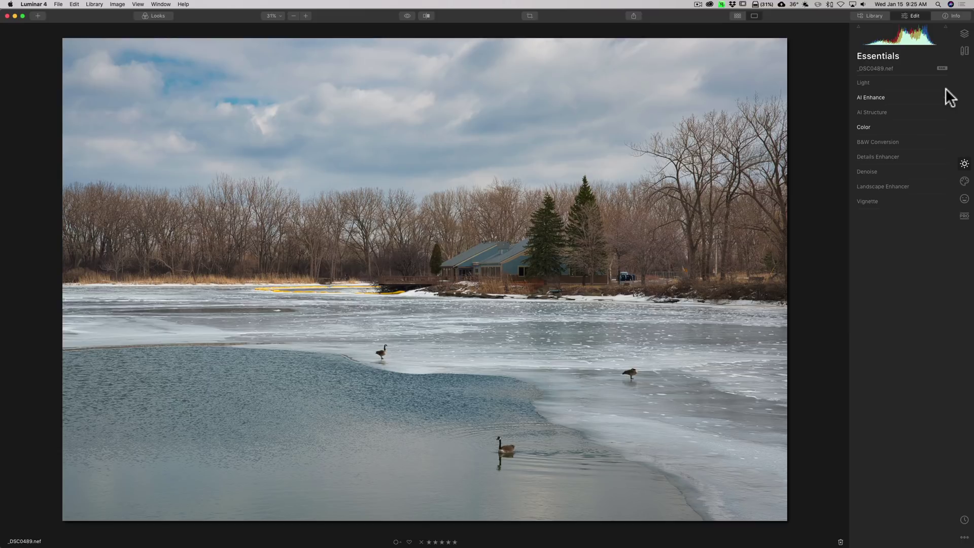
Erase the goose on the right-hand ice with a resized Eraser brush
{"action": "left_click", "coordinate": [965, 51]}
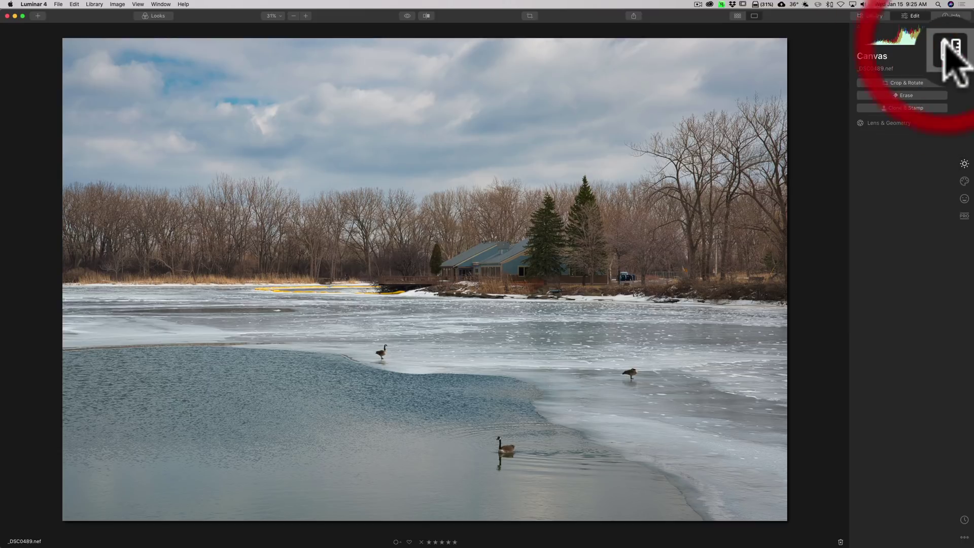
{"action": "left_click", "coordinate": [902, 95]}
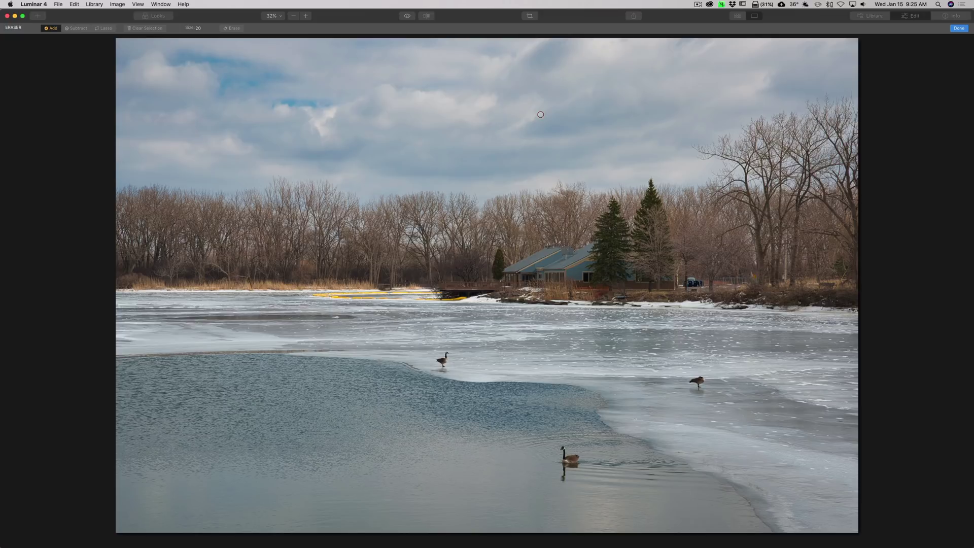
{"action": "key", "text": "bracketright"}
{"action": "key", "text": "bracketright"}
{"action": "key", "text": "bracketright"}
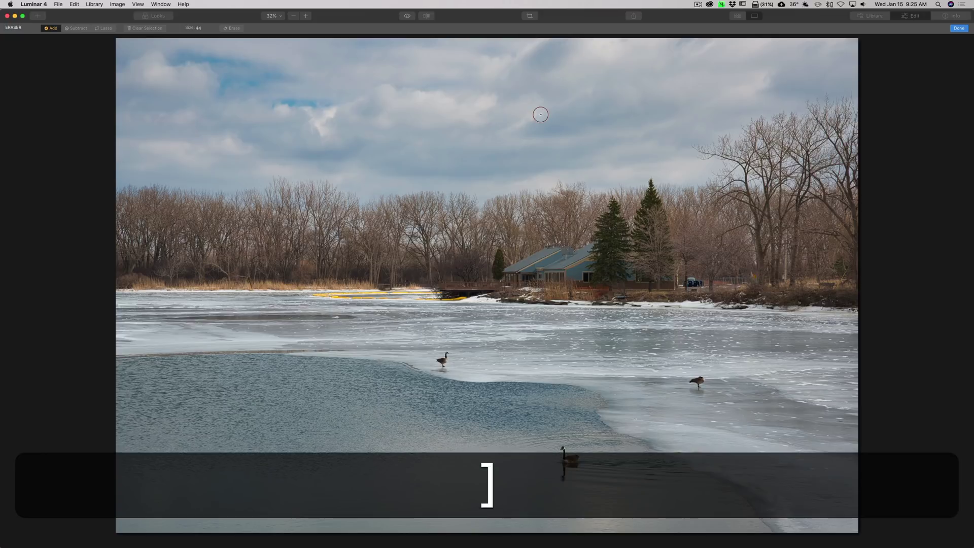
{"action": "key", "text": "bracketleft"}
{"action": "key", "text": "bracketleft"}
{"action": "key", "text": "bracketleft"}
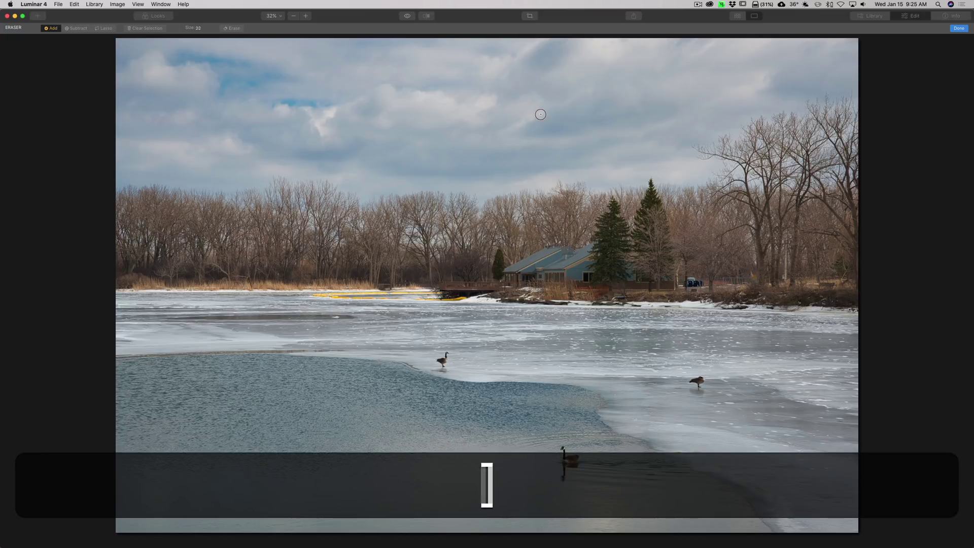
{"action": "key", "text": "bracketright"}
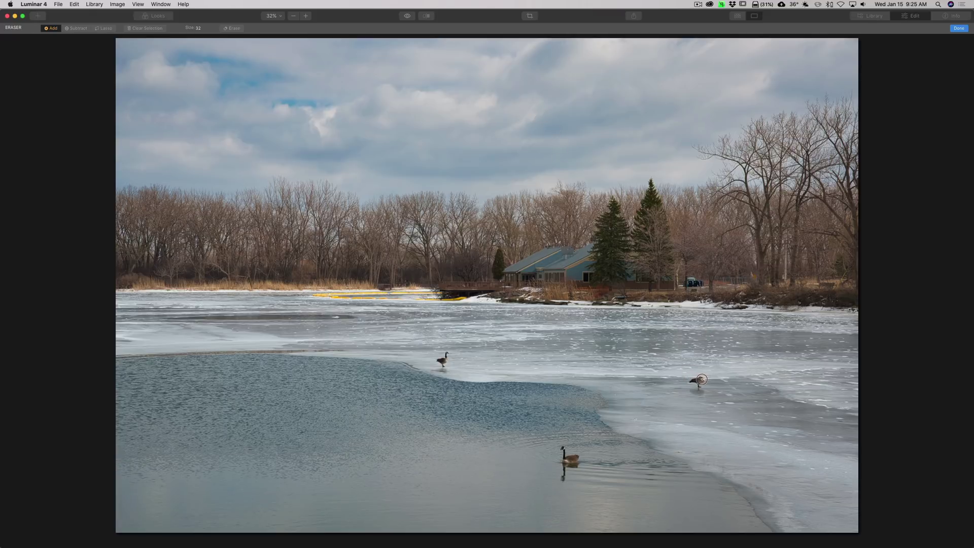
{"action": "mouse_move", "coordinate": [705, 380]}
{"action": "left_mouse_down"}
{"action": "mouse_move", "coordinate": [693, 383]}
{"action": "mouse_move", "coordinate": [703, 384]}
{"action": "mouse_move", "coordinate": [700, 394]}
{"action": "mouse_move", "coordinate": [691, 388]}
{"action": "mouse_move", "coordinate": [706, 386]}
{"action": "mouse_move", "coordinate": [690, 387]}
{"action": "mouse_move", "coordinate": [704, 389]}
{"action": "left_mouse_up"}
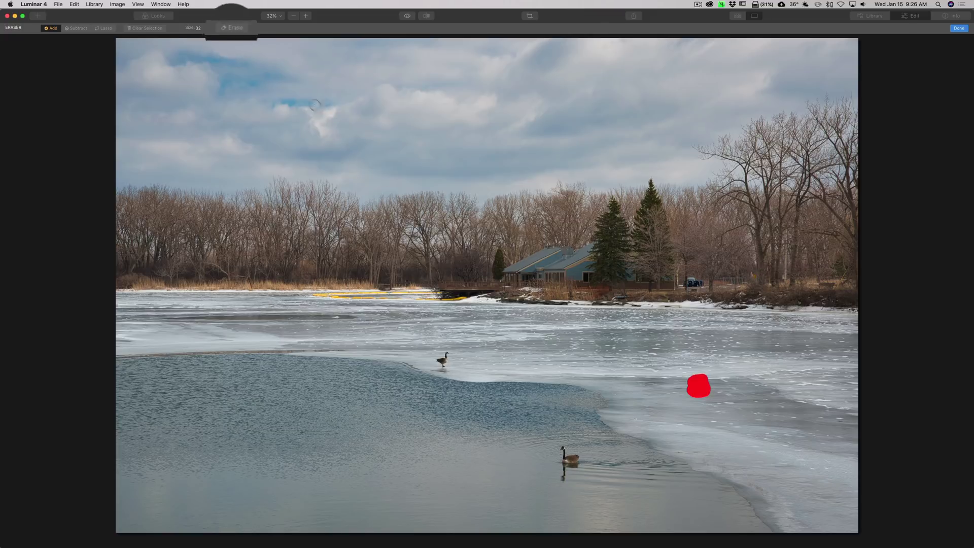
{"action": "left_click", "coordinate": [230, 50]}
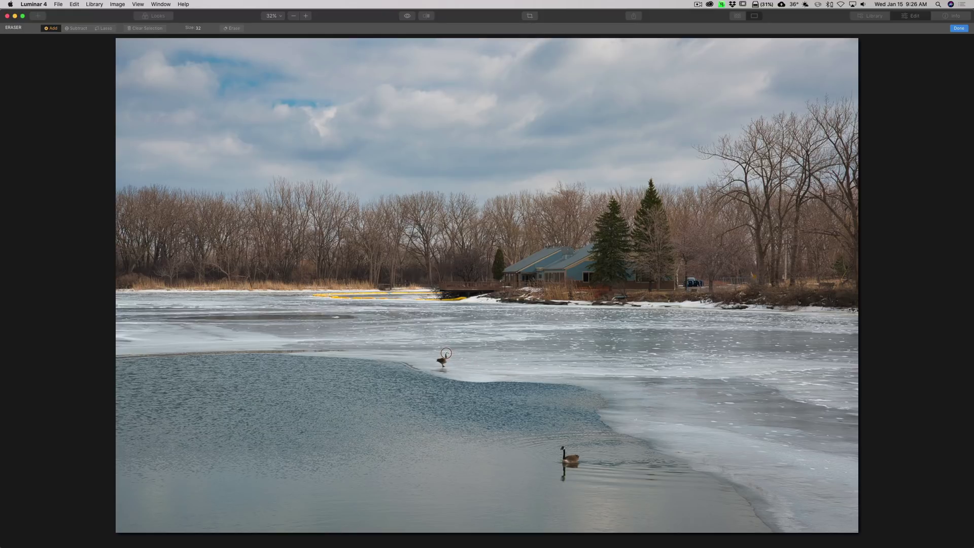
Paint over the standing goose near the centre and erase it
{"action": "mouse_move", "coordinate": [446, 353]}
{"action": "left_mouse_down"}
{"action": "mouse_move", "coordinate": [434, 368]}
{"action": "mouse_move", "coordinate": [450, 370]}
{"action": "mouse_move", "coordinate": [443, 358]}
{"action": "left_mouse_up"}
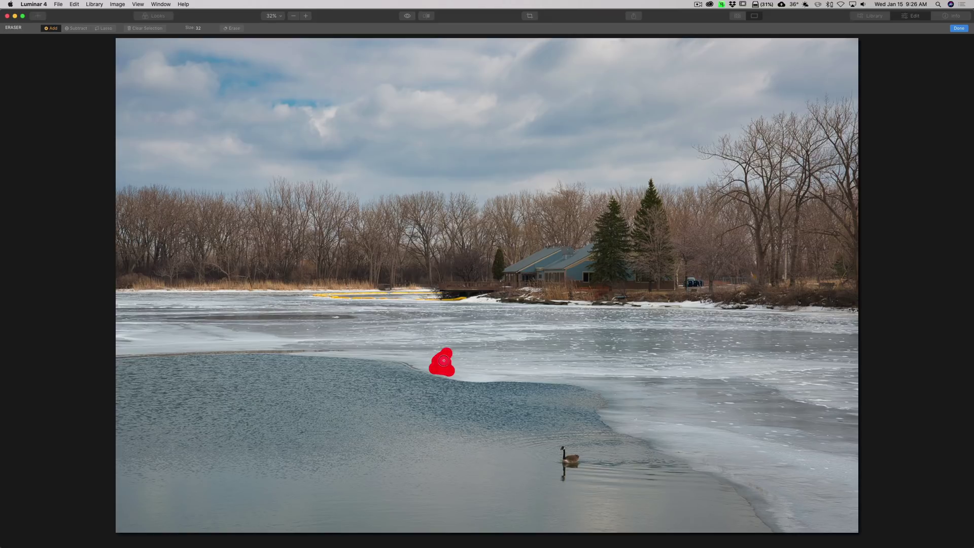
{"action": "left_click", "coordinate": [233, 29]}
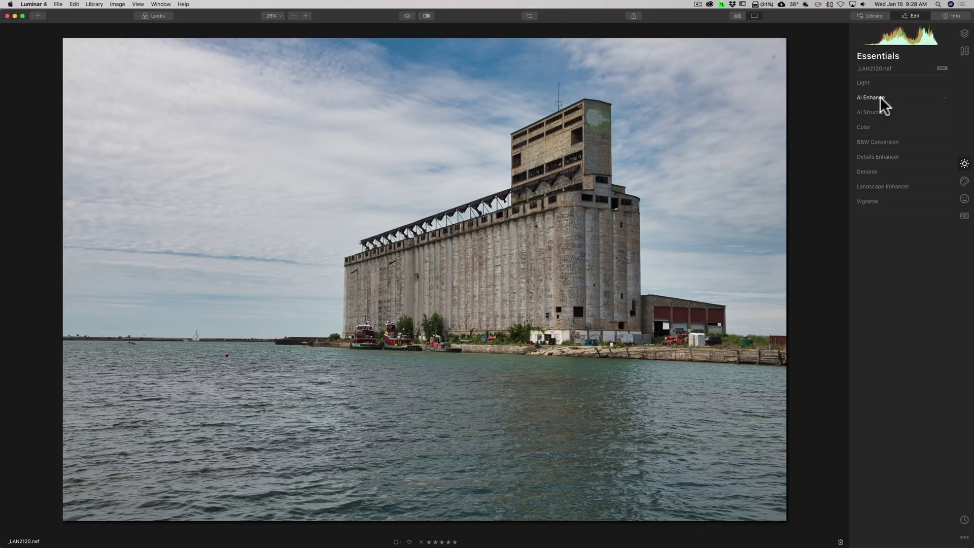
Show the grain elevator's Layers panel and try the image layer's Adjustments Amount slider
{"action": "left_click", "coordinate": [965, 34]}
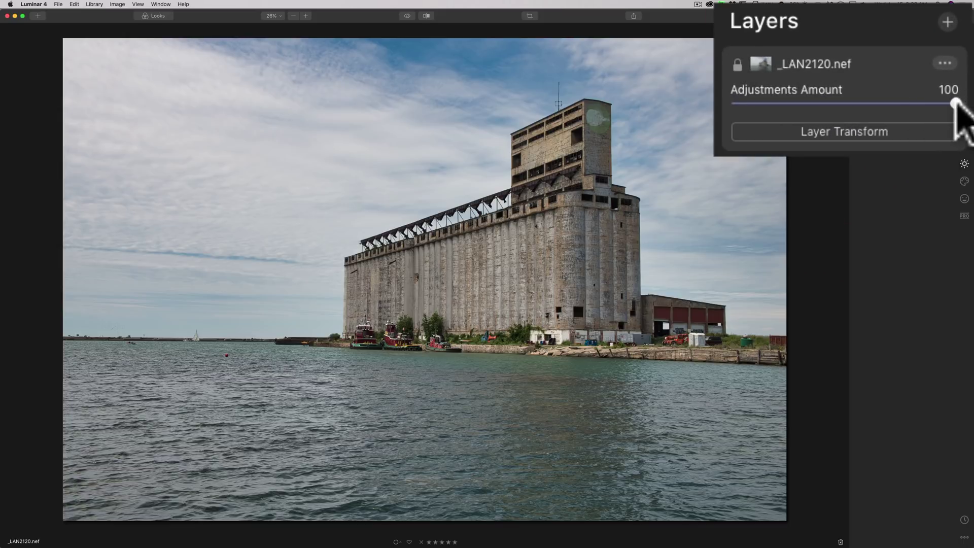
{"action": "mouse_move", "coordinate": [956, 103]}
{"action": "left_mouse_down"}
{"action": "mouse_move", "coordinate": [826, 104]}
{"action": "mouse_move", "coordinate": [956, 103]}
{"action": "left_mouse_up"}
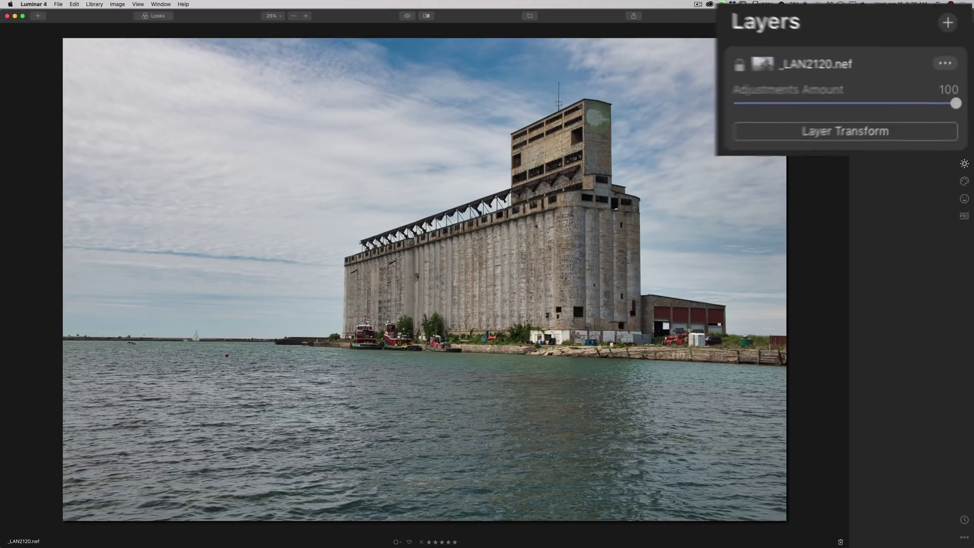
Add Adjustment Layer 1 with the Blue Shades look at Adjustments Amount 42
{"action": "left_click", "coordinate": [943, 56]}
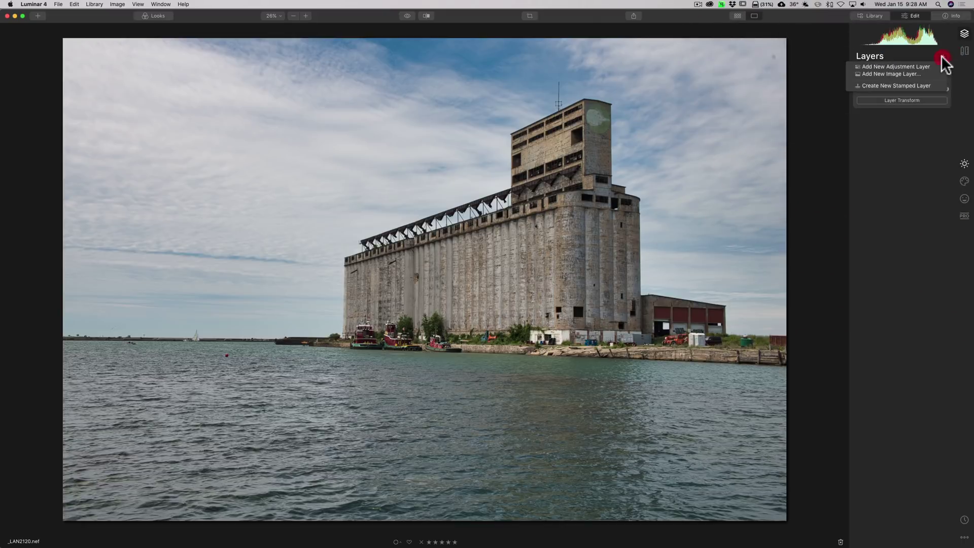
{"action": "left_click", "coordinate": [901, 65]}
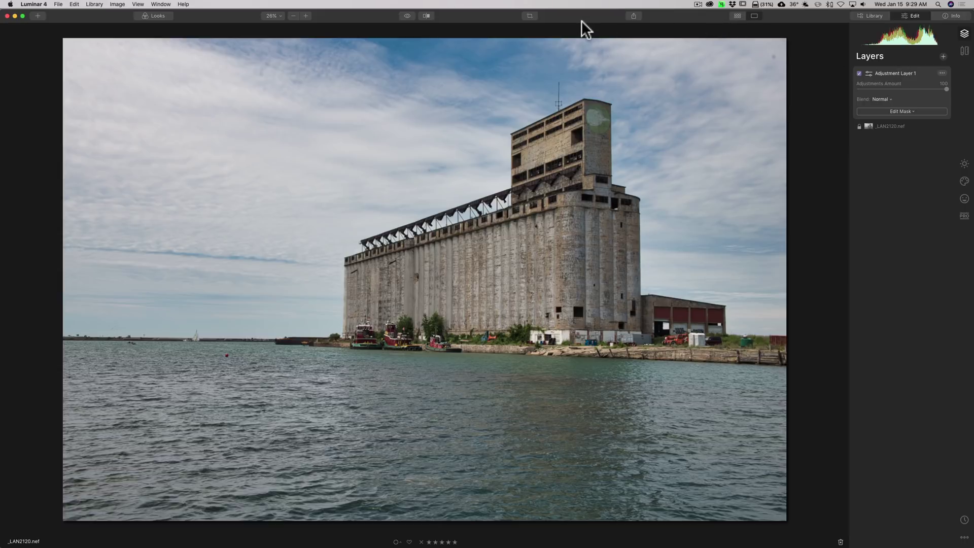
{"action": "left_click", "coordinate": [154, 15]}
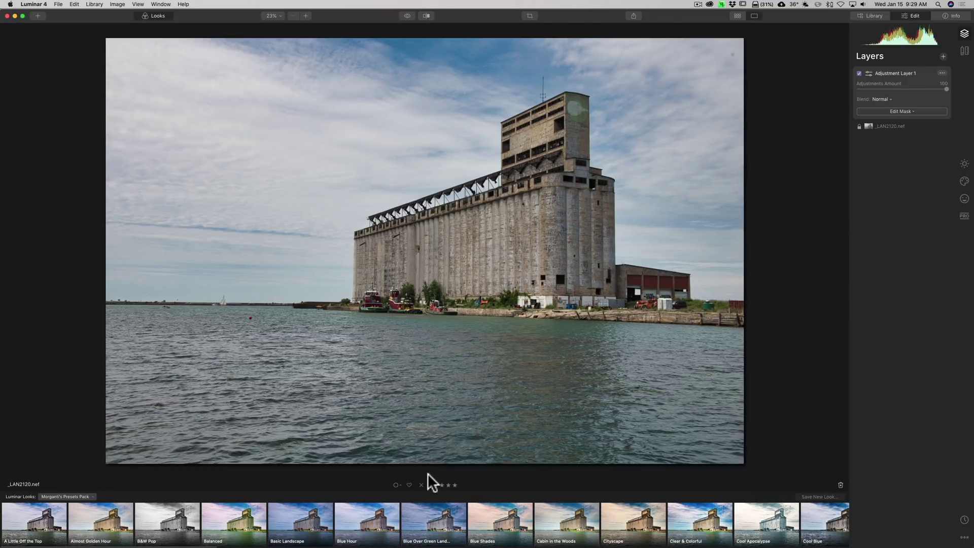
{"action": "left_click", "coordinate": [504, 520]}
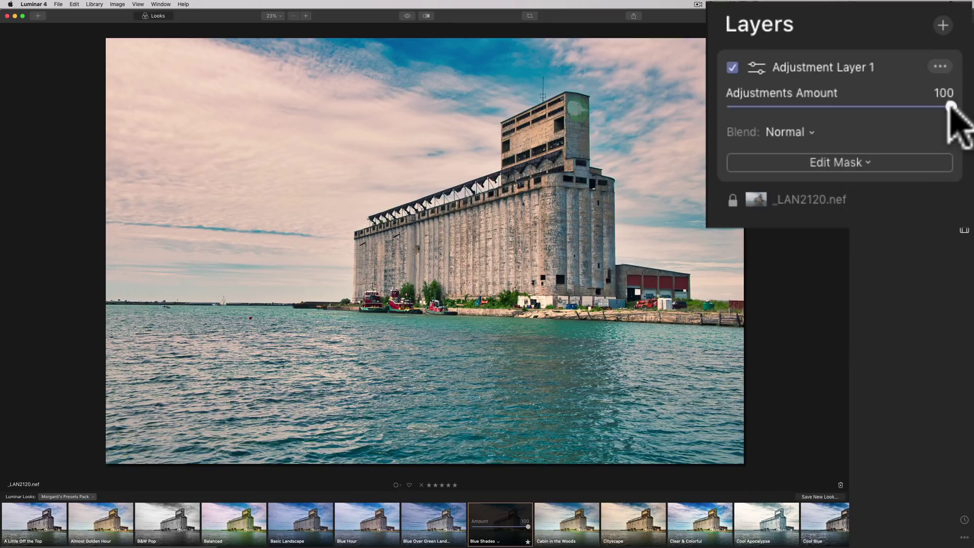
{"action": "left_click_drag", "start_coordinate": [950, 106], "coordinate": [822, 107]}
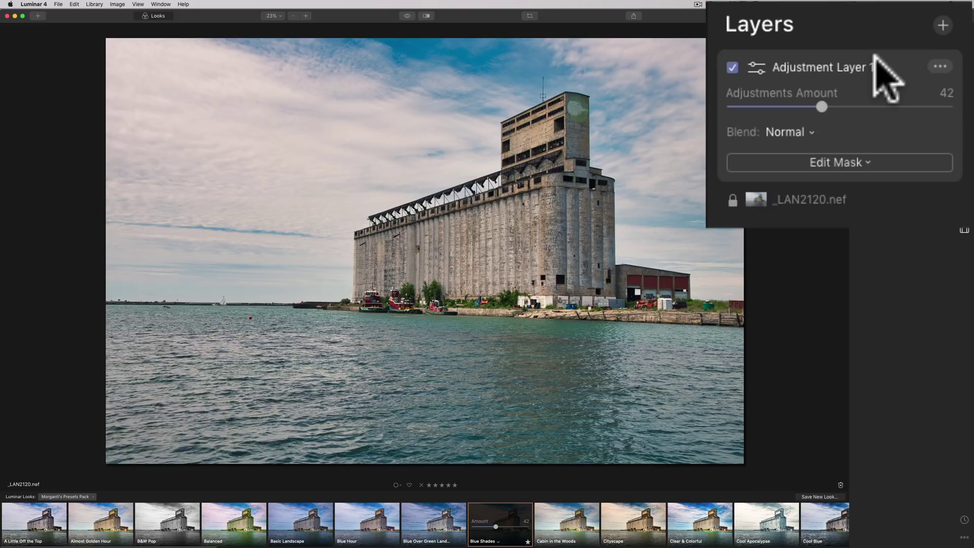
Add BH5A6968.jpg as an image layer at 48% opacity, then open the lakeshore photo
{"action": "left_click", "coordinate": [941, 24]}
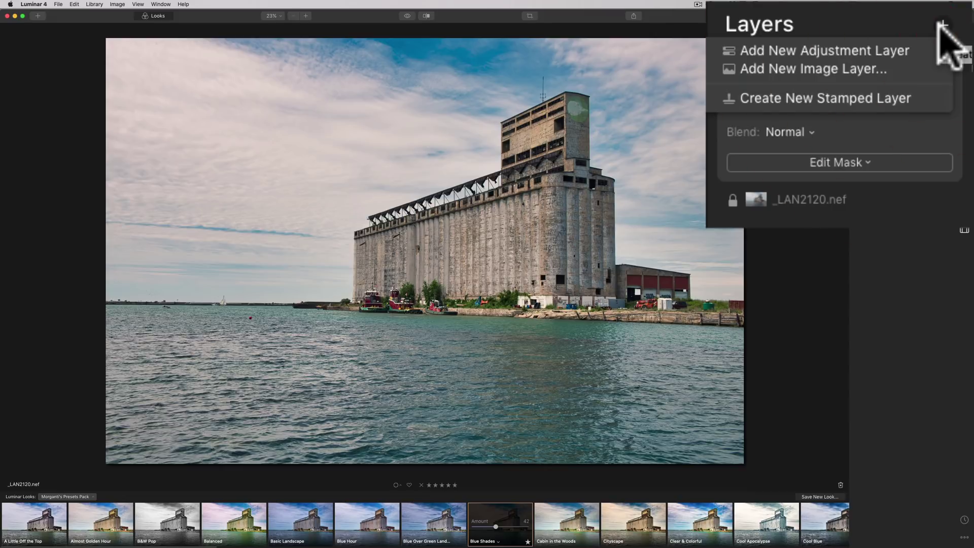
{"action": "left_click", "coordinate": [811, 69]}
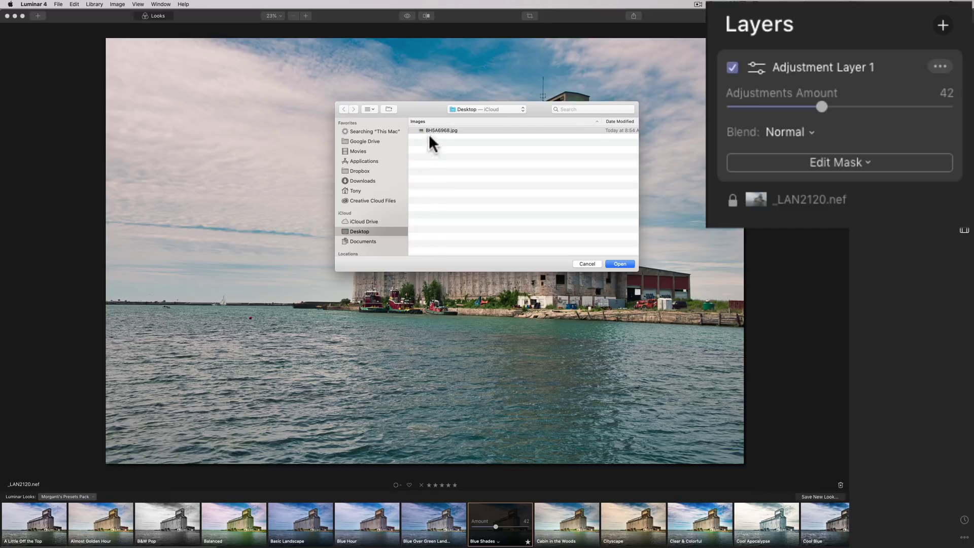
{"action": "left_click", "coordinate": [431, 130]}
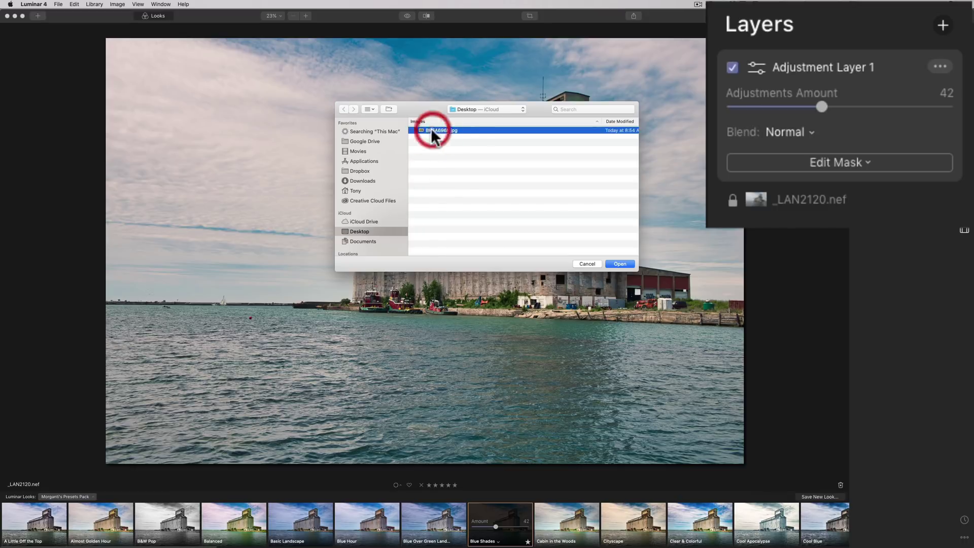
{"action": "left_click", "coordinate": [620, 263]}
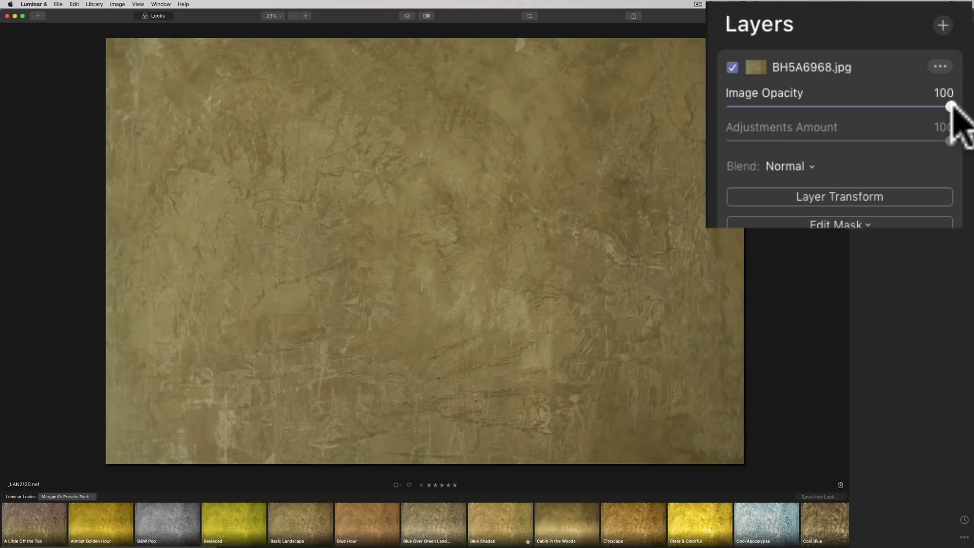
{"action": "left_click_drag", "start_coordinate": [952, 107], "coordinate": [836, 107]}
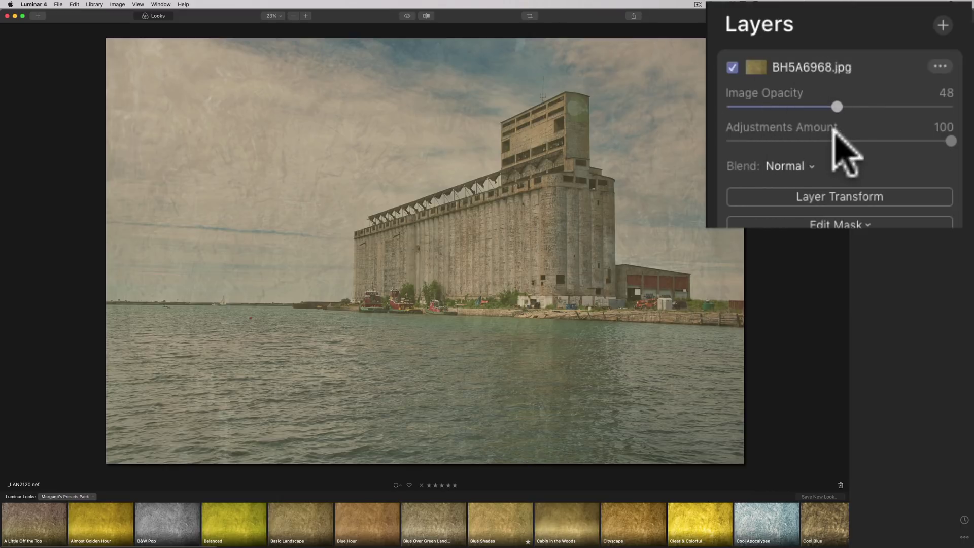
{"action": "left_click", "coordinate": [879, 140]}
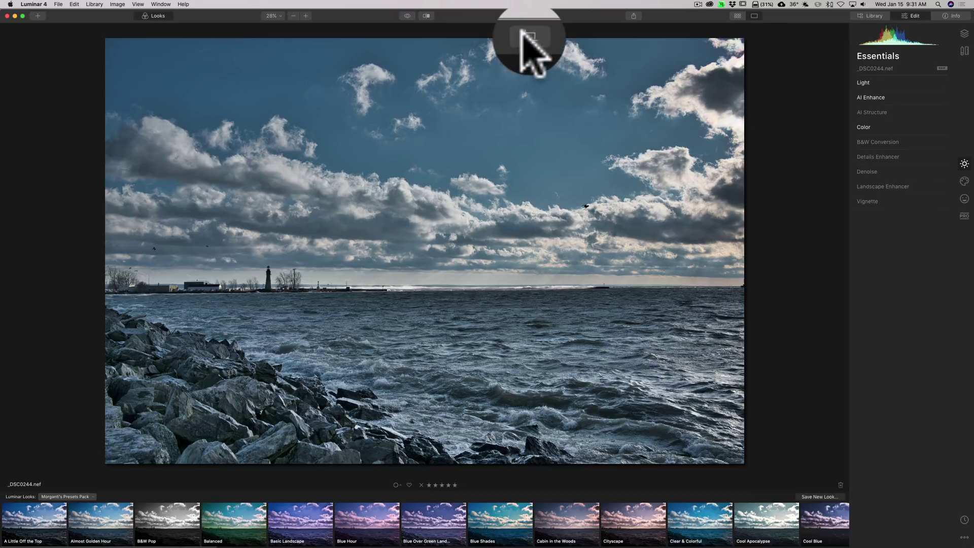
Crop the lakeshore photo to 21:9, shifting it up so the rocks fill the frame
{"action": "left_click", "coordinate": [530, 16]}
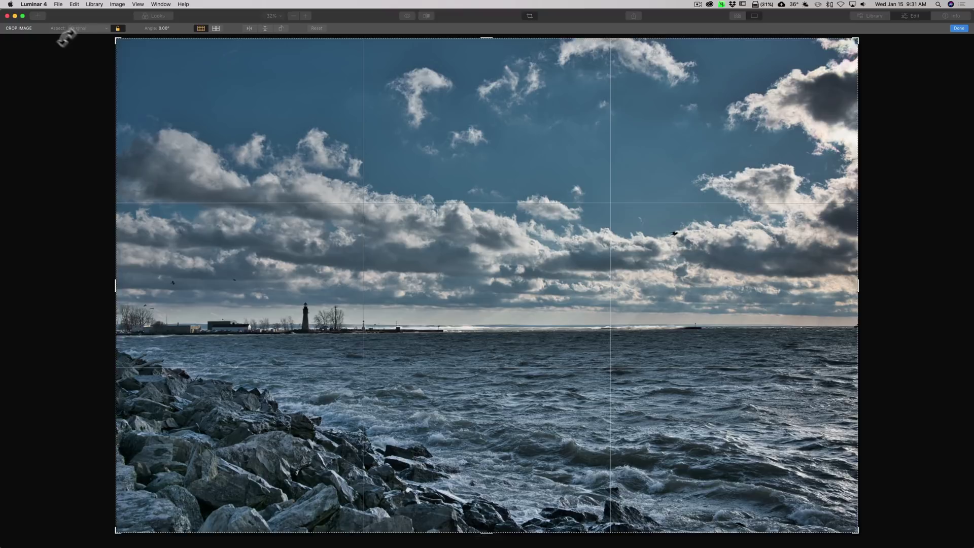
{"action": "left_click", "coordinate": [99, 28]}
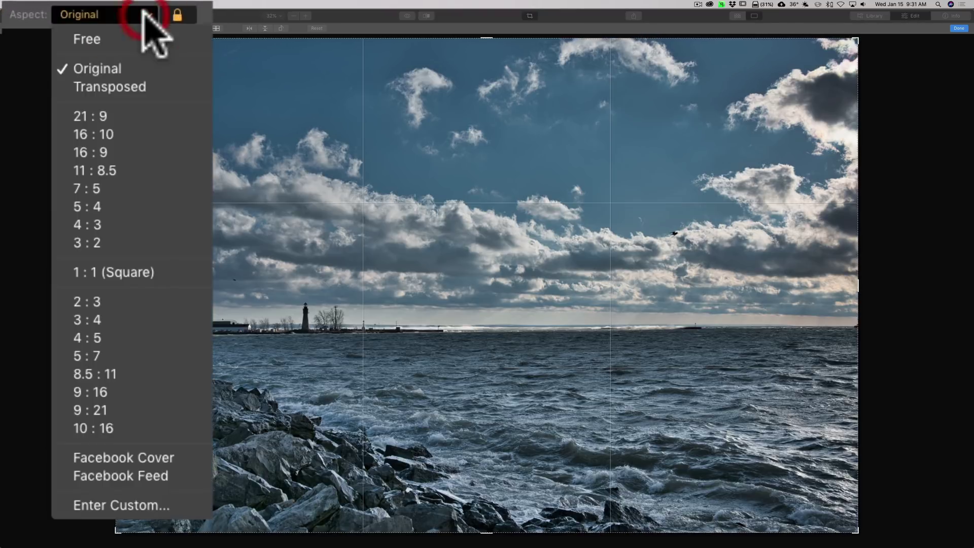
{"action": "left_click", "coordinate": [122, 116]}
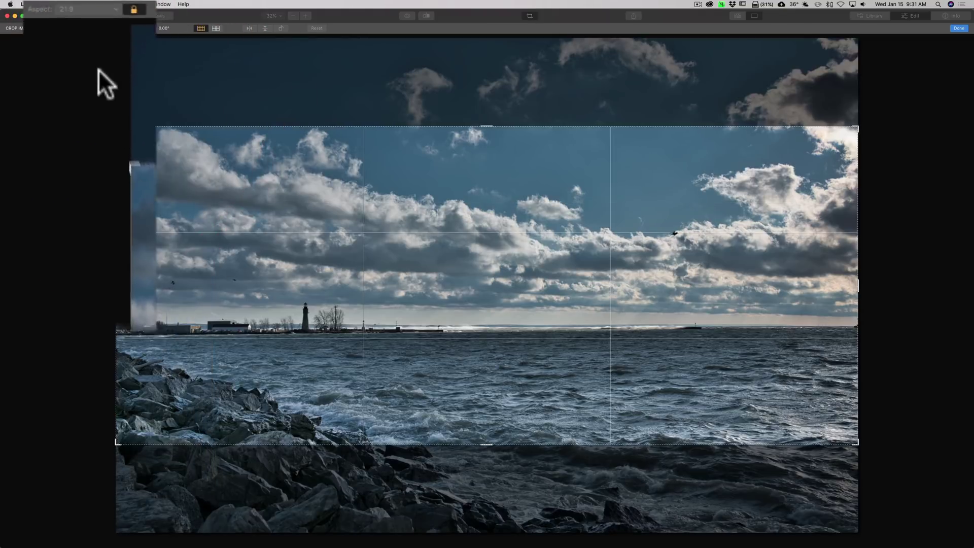
{"action": "left_click_drag", "start_coordinate": [468, 256], "coordinate": [465, 173]}
{"action": "left_click", "coordinate": [468, 175]}
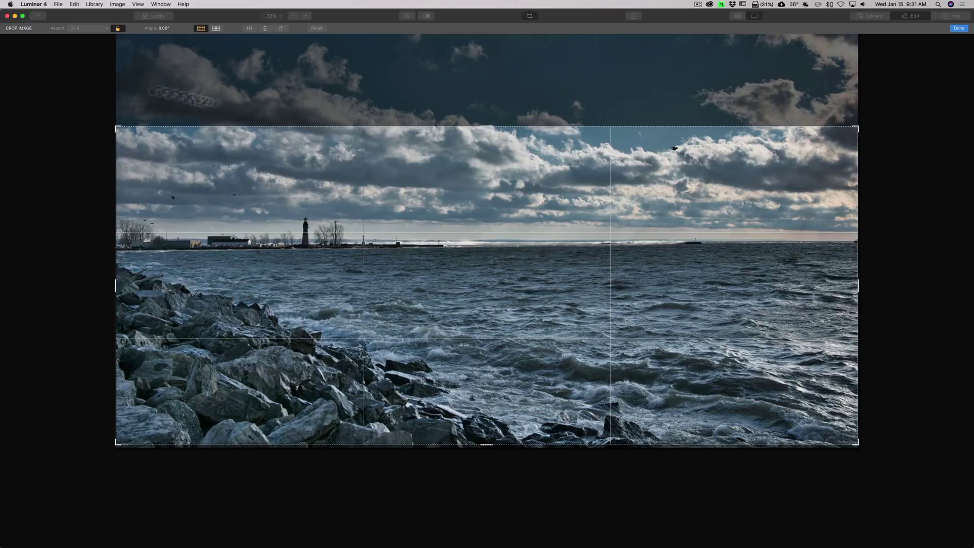
{"action": "left_click", "coordinate": [103, 28]}
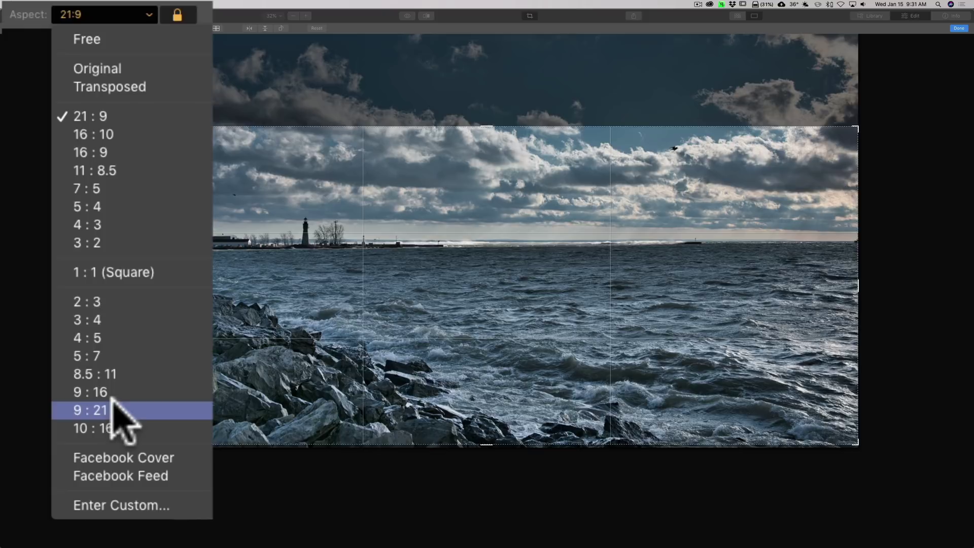
{"action": "left_click", "coordinate": [113, 70]}
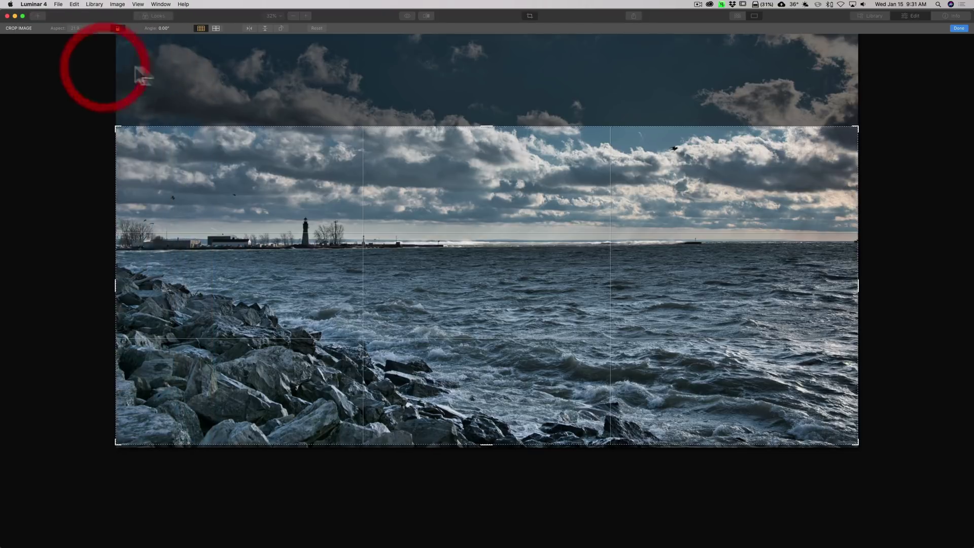
Confirm the 21:9 panoramic crop on the lakeshore photo with Done
{"action": "left_click", "coordinate": [959, 29]}
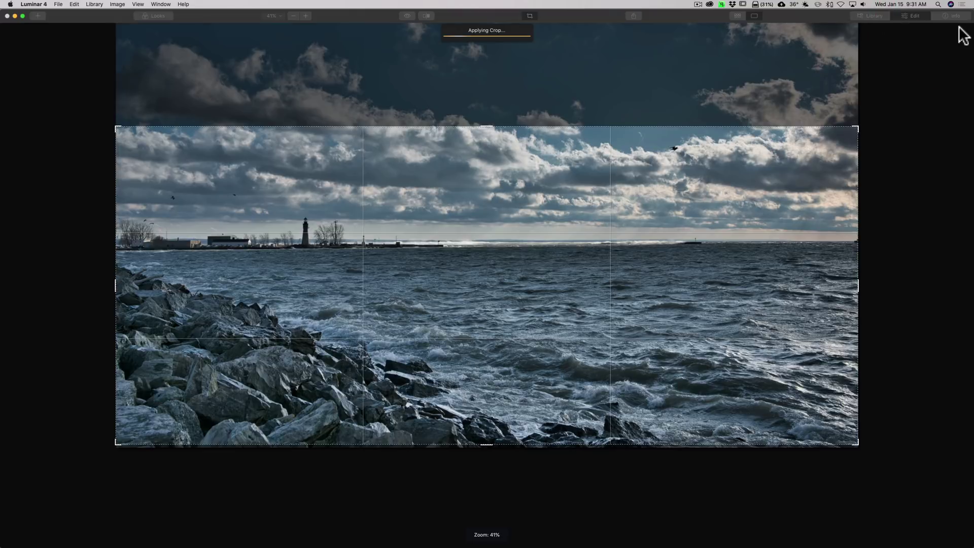